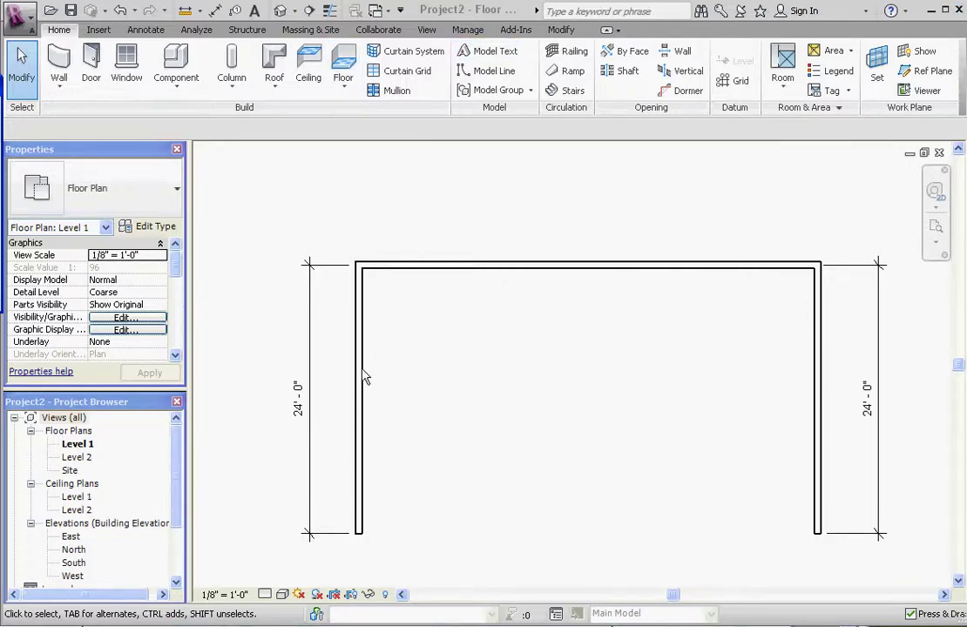
Select the left wall to show the 41'-0" temporary dimension across the top.
click(355, 271)
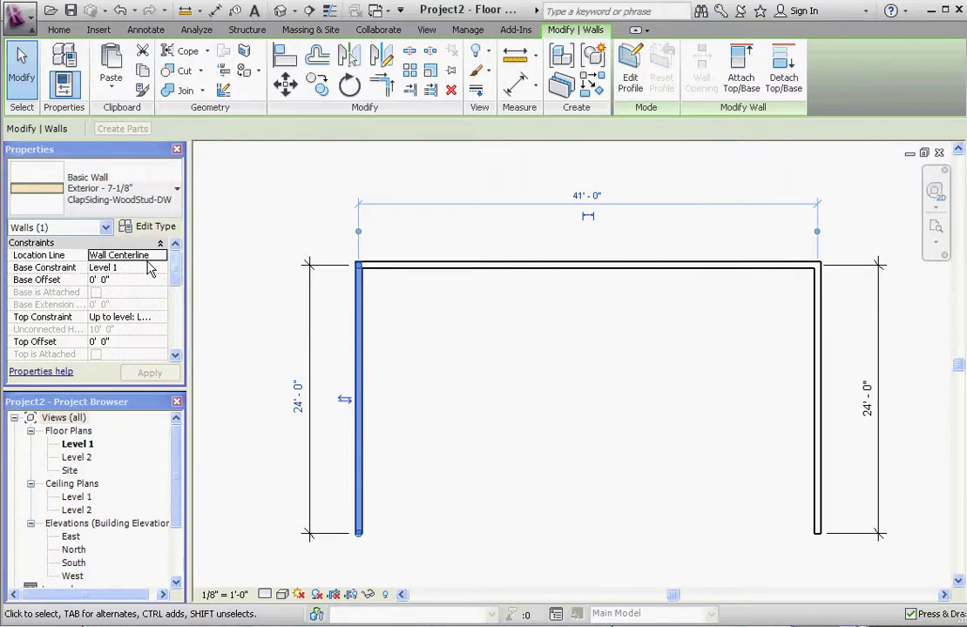
Set the Location Line of all three walls to Finish Face: Exterior.
click(527, 418)
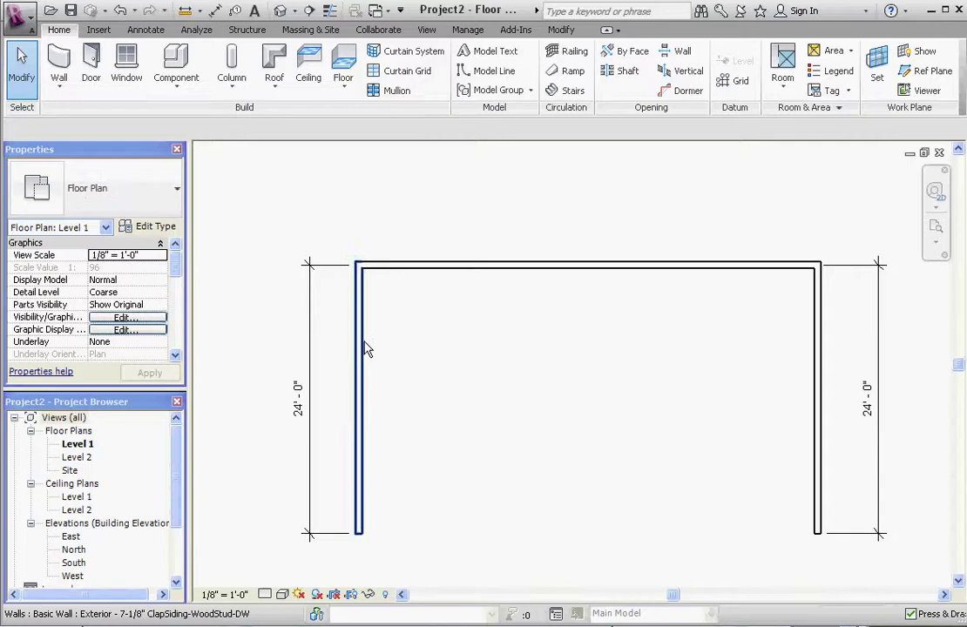
click(359, 347)
ctrl+click(422, 268)
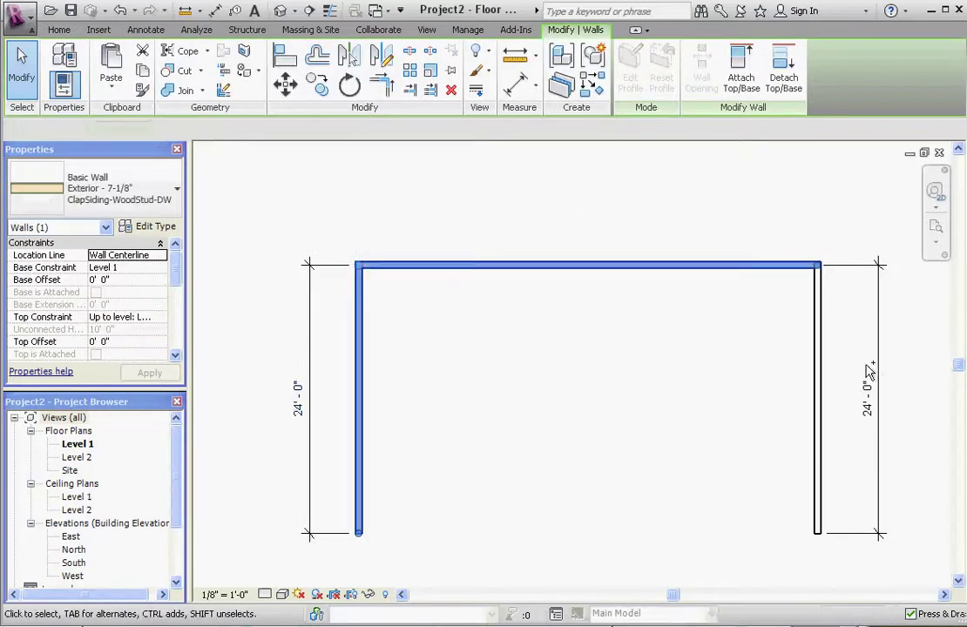
ctrl+click(817, 375)
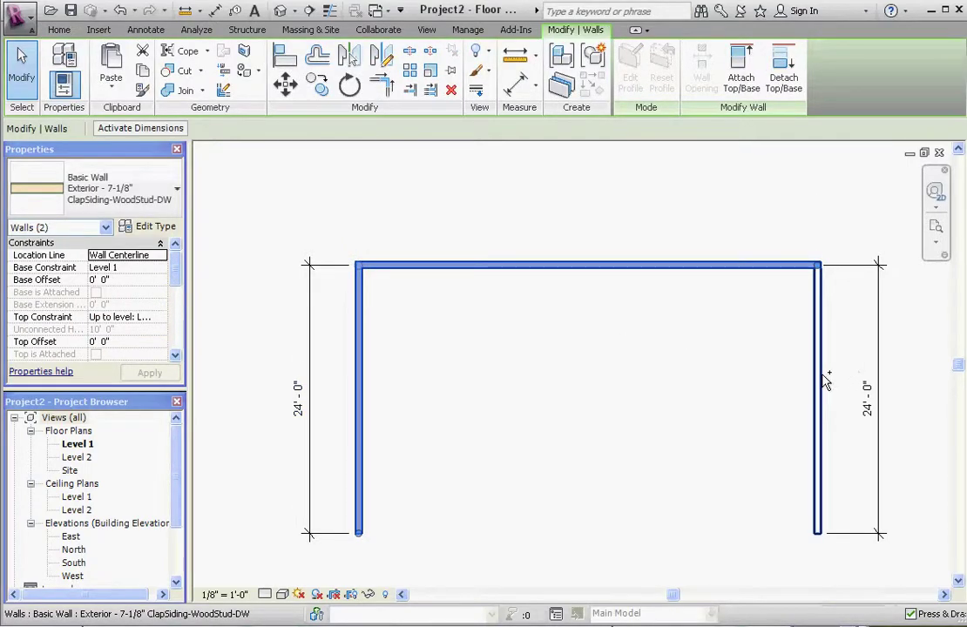
click(160, 254)
click(159, 290)
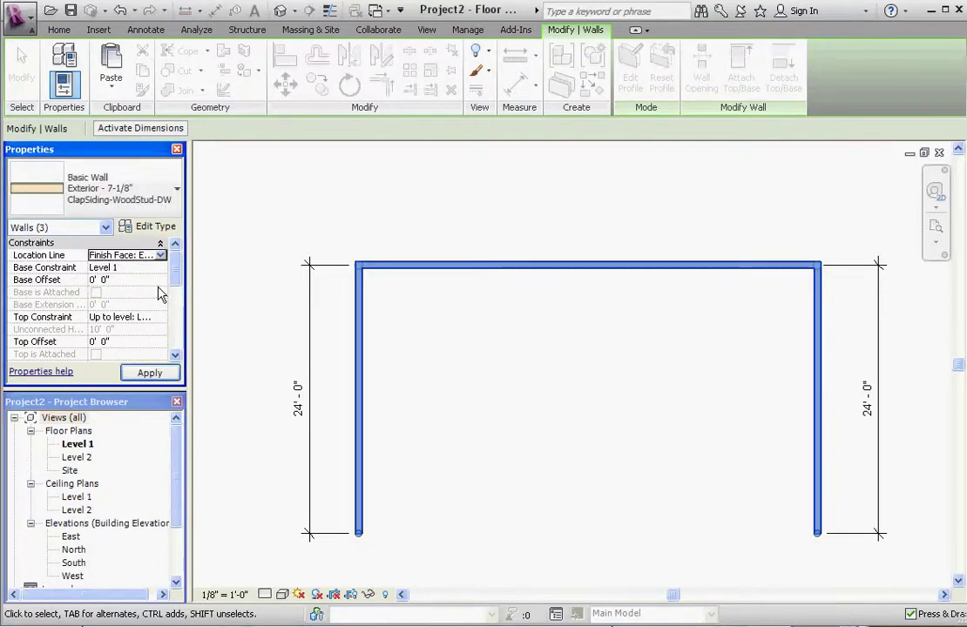
Check the left and top walls' location line in Properties.
click(265, 247)
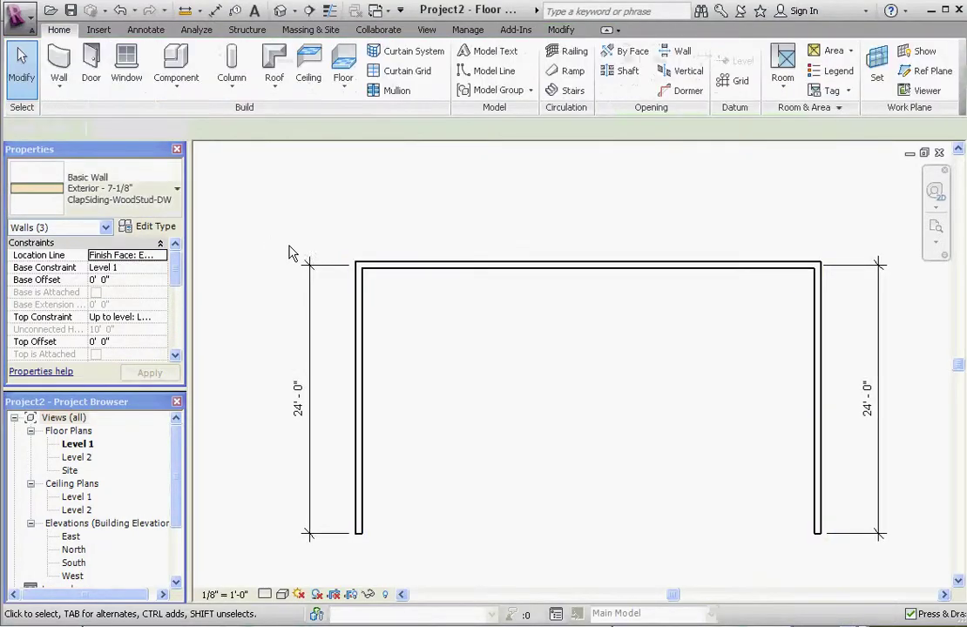
click(364, 335)
click(388, 269)
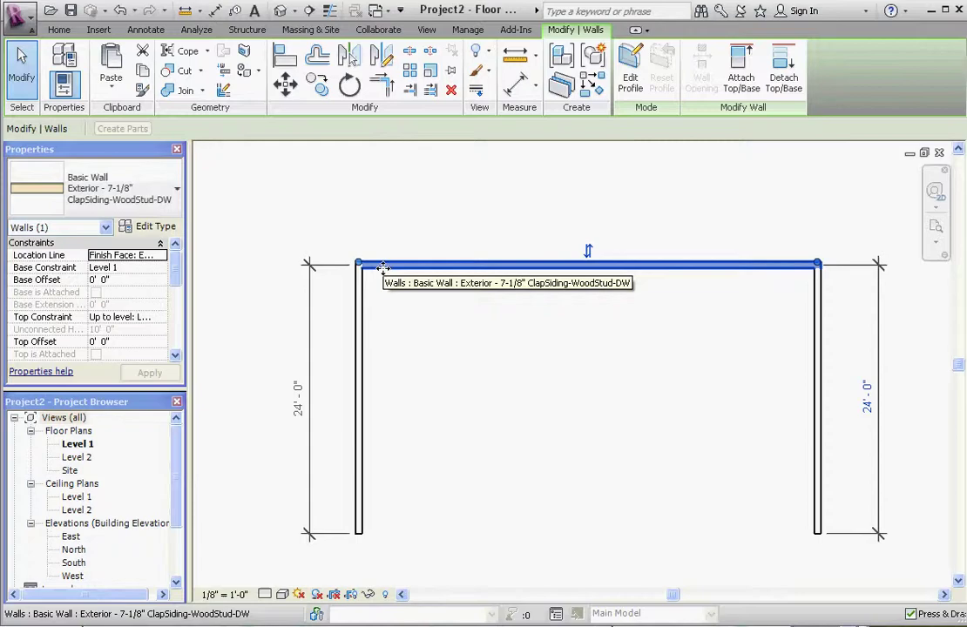
click(381, 222)
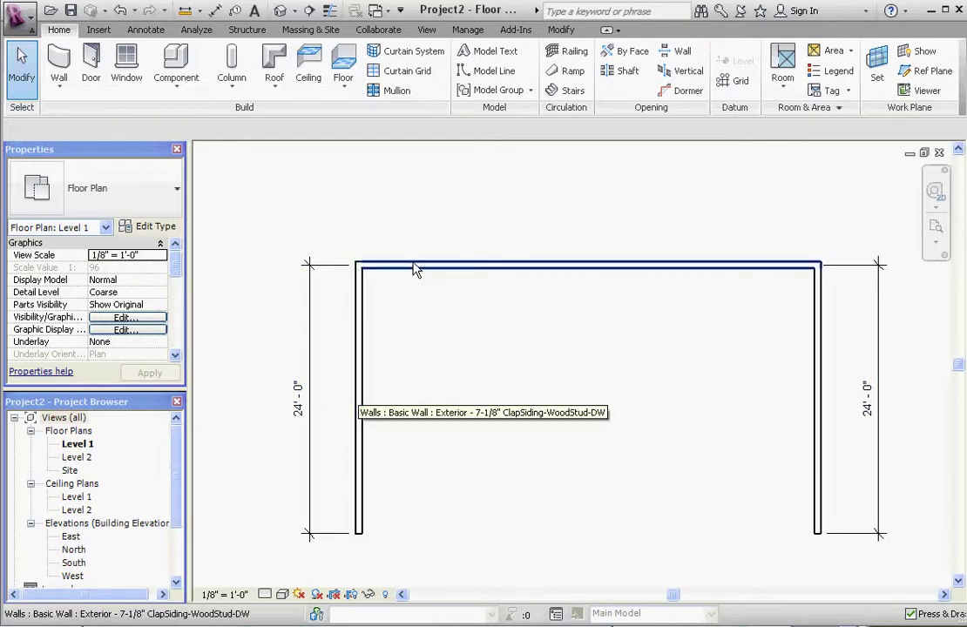
click(505, 269)
click(507, 315)
click(494, 277)
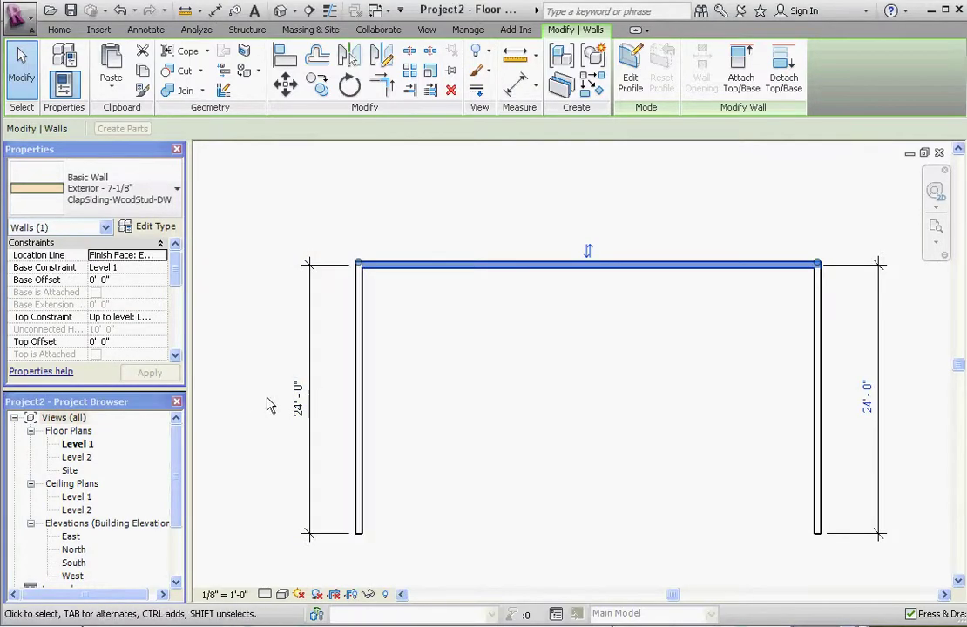
click(474, 348)
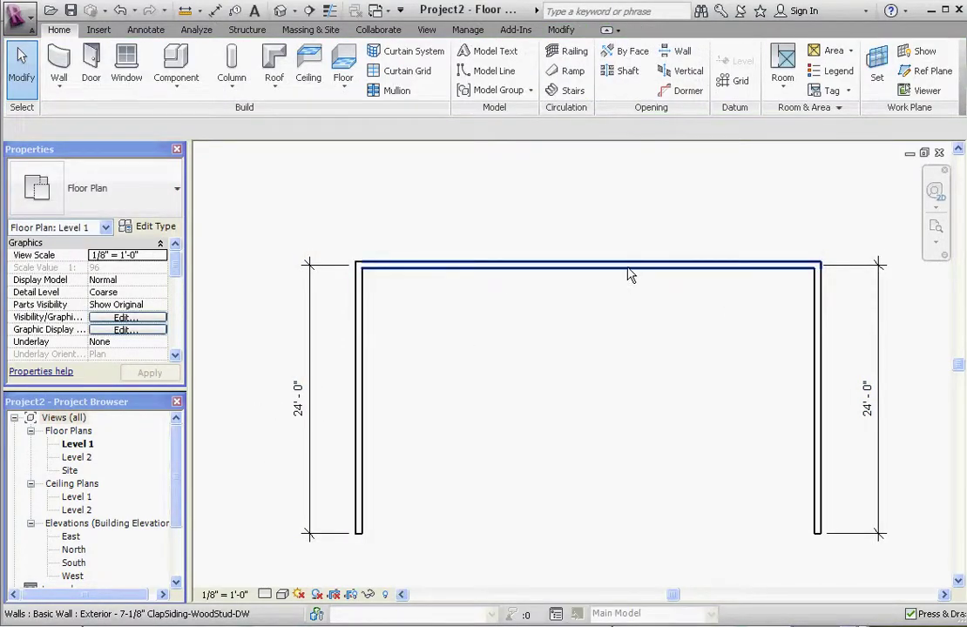
click(365, 391)
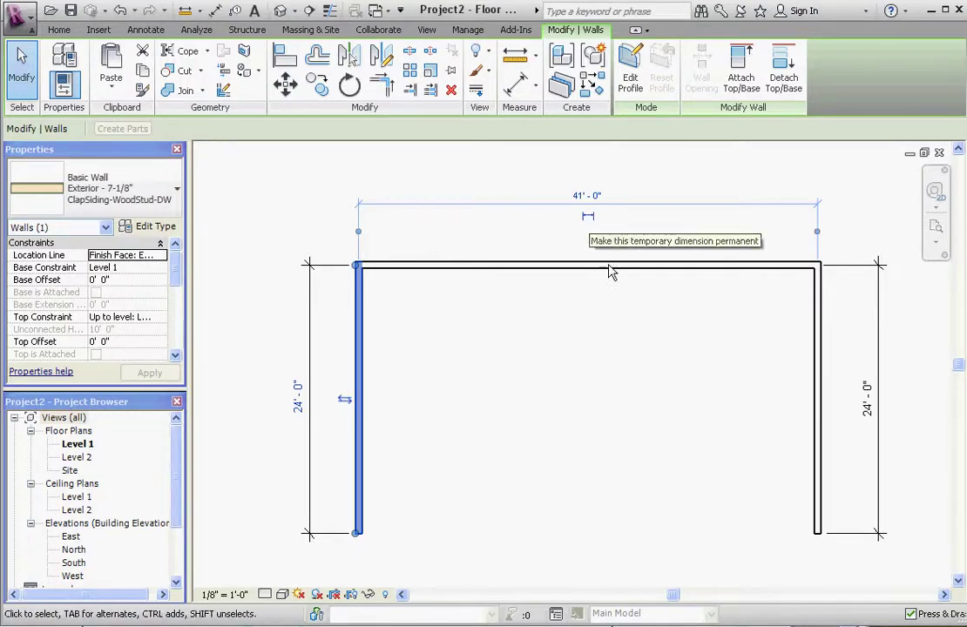
Make the 41'-0" top width temporary dimension permanent, then clear the wall selection.
click(615, 341)
click(364, 415)
click(614, 361)
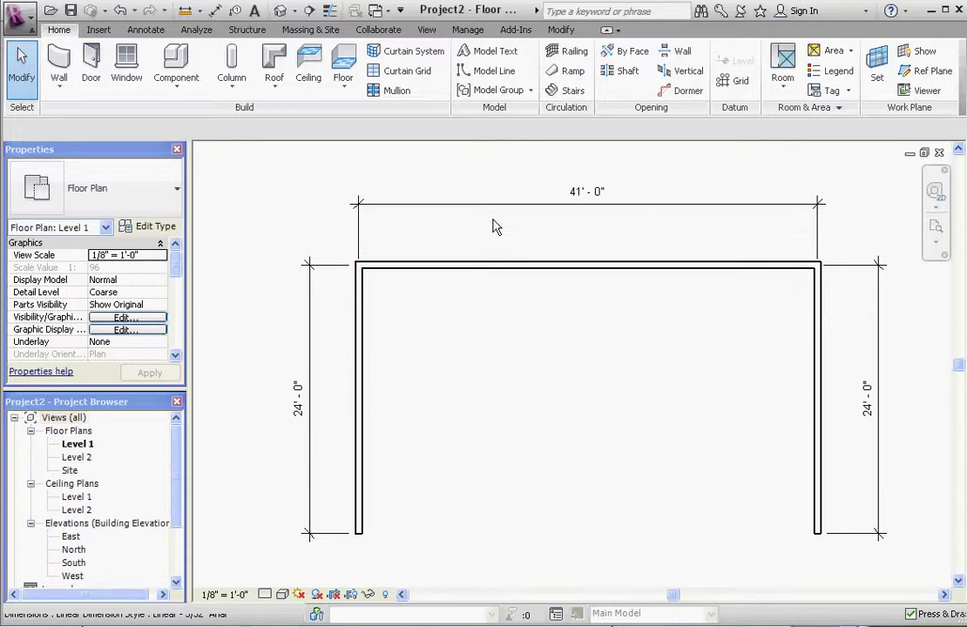
scroll(540, 265, up, 1)
scroll(453, 272, down, 1)
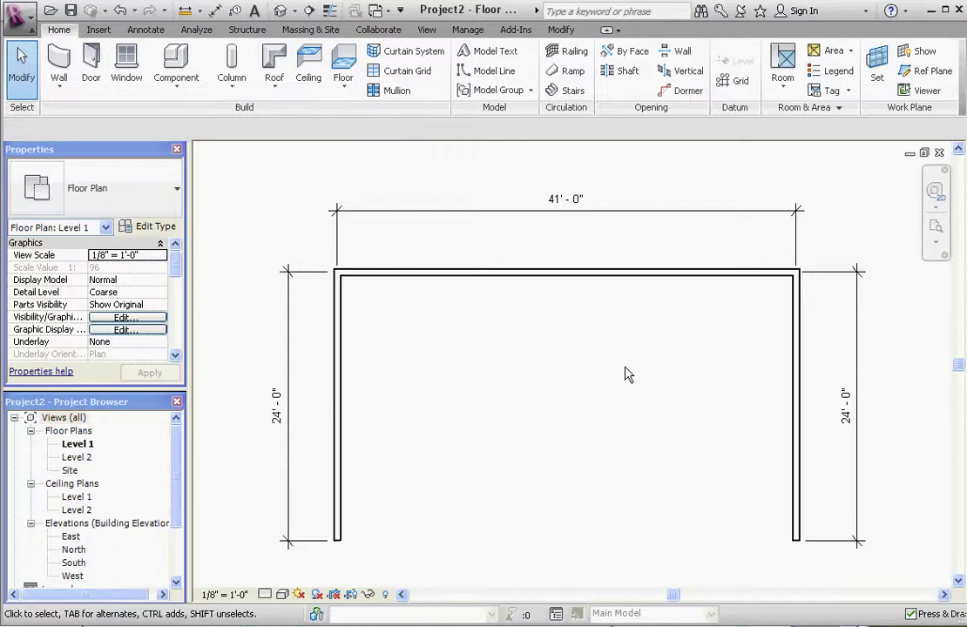
Snap the top dimension's left witness line to the left wall's exterior face, giving 41'-3 9/16".
click(660, 213)
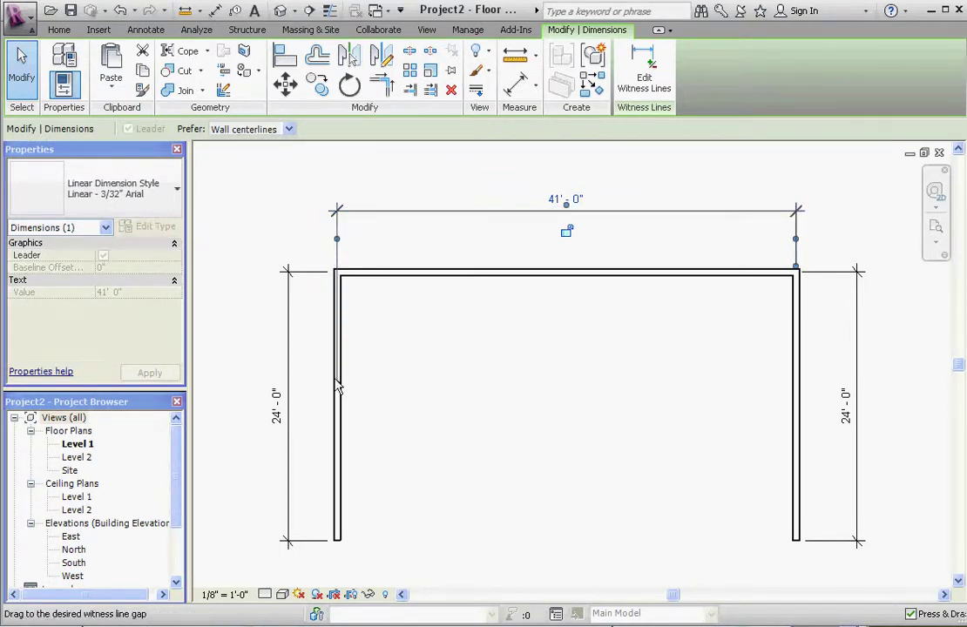
drag(339, 276, 340, 259)
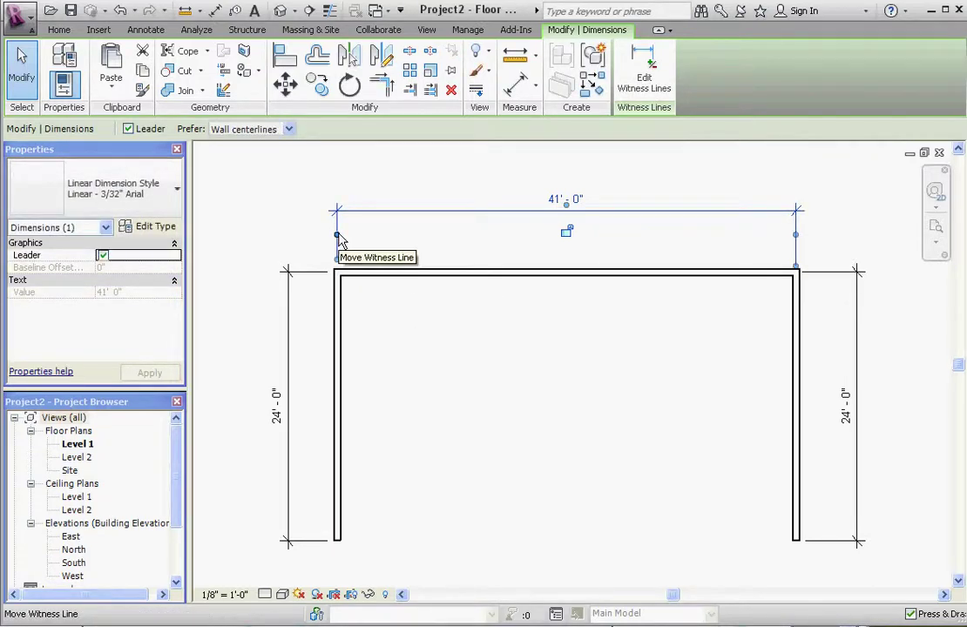
mouse_move(339, 240)
mouse_down()
mouse_move(317, 298)
mouse_move(335, 281)
mouse_move(410, 287)
mouse_move(334, 281)
mouse_move(331, 291)
mouse_move(356, 290)
mouse_up()
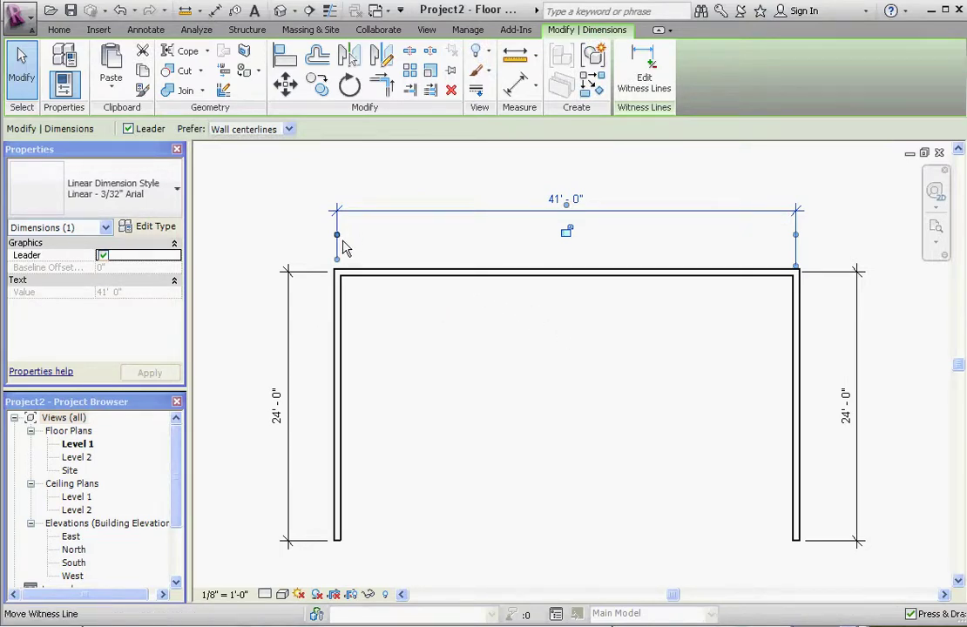
mouse_move(338, 237)
mouse_down()
mouse_move(343, 299)
mouse_move(336, 296)
mouse_up()
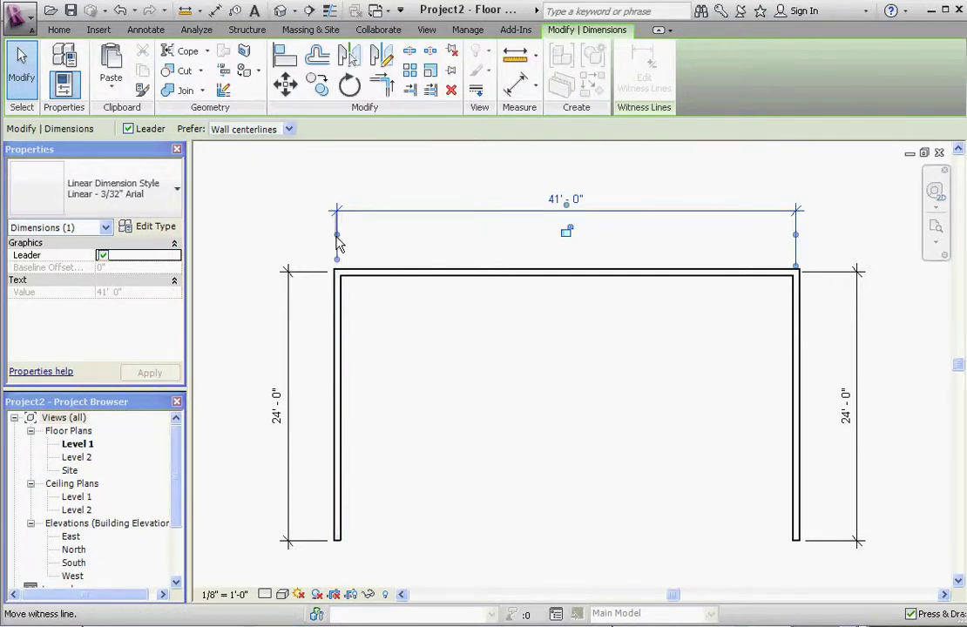
scroll(348, 288, up, 4)
scroll(356, 296, down, 2)
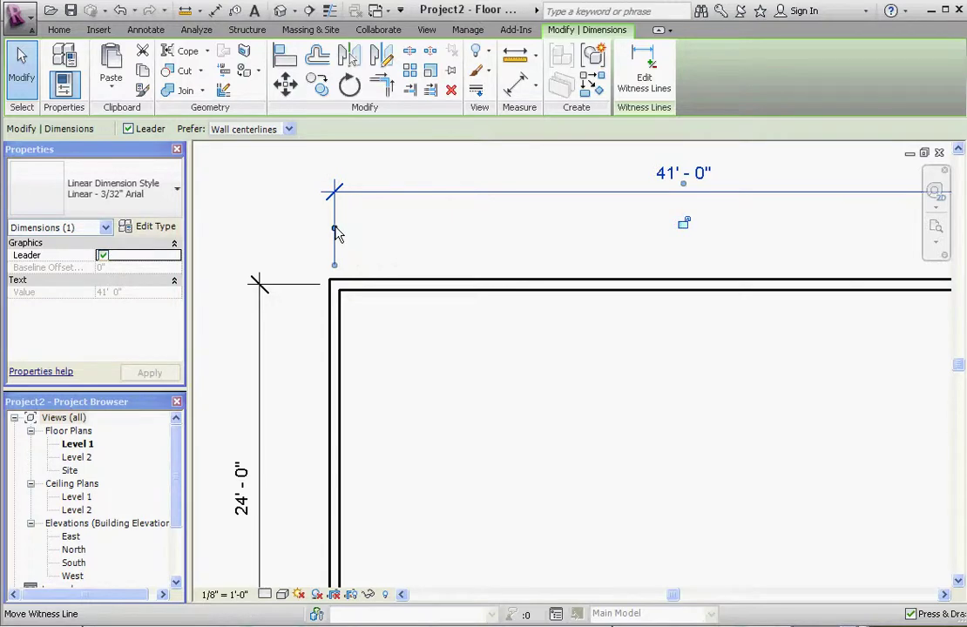
mouse_move(338, 235)
mouse_down()
mouse_move(355, 316)
mouse_move(335, 317)
mouse_up()
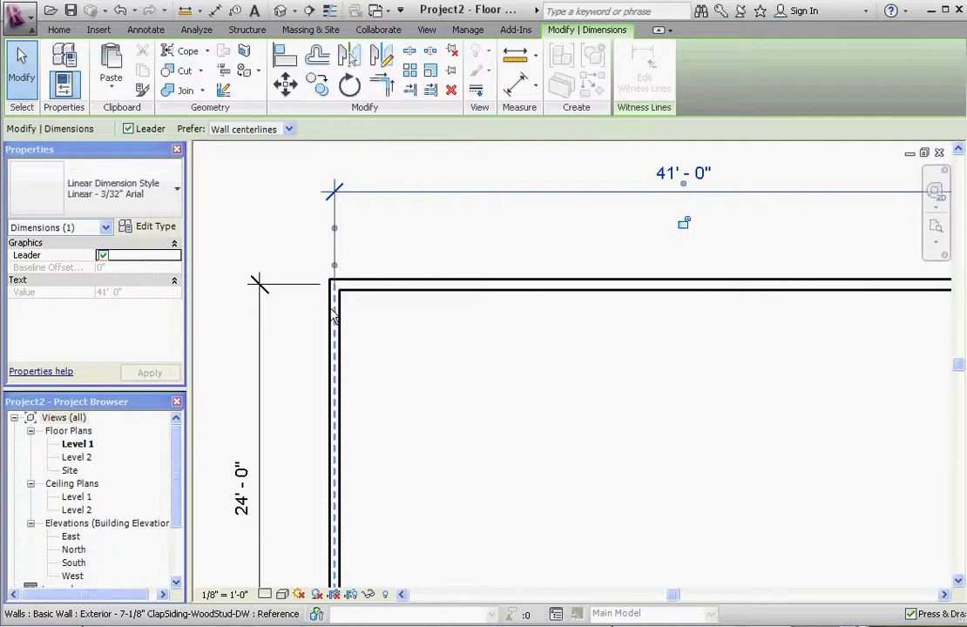
click(334, 318)
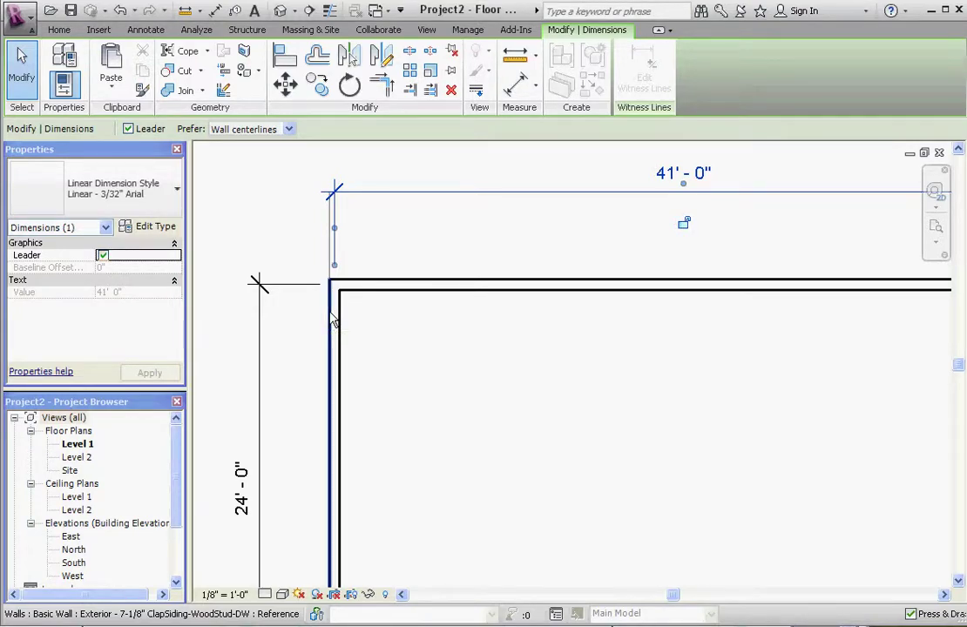
click(334, 320)
click(421, 339)
scroll(371, 335, down, 1)
Move the top dimension's right witness line onto the right wall's outer face, reading 41'-7 1/8".
scroll(371, 334, down, 1)
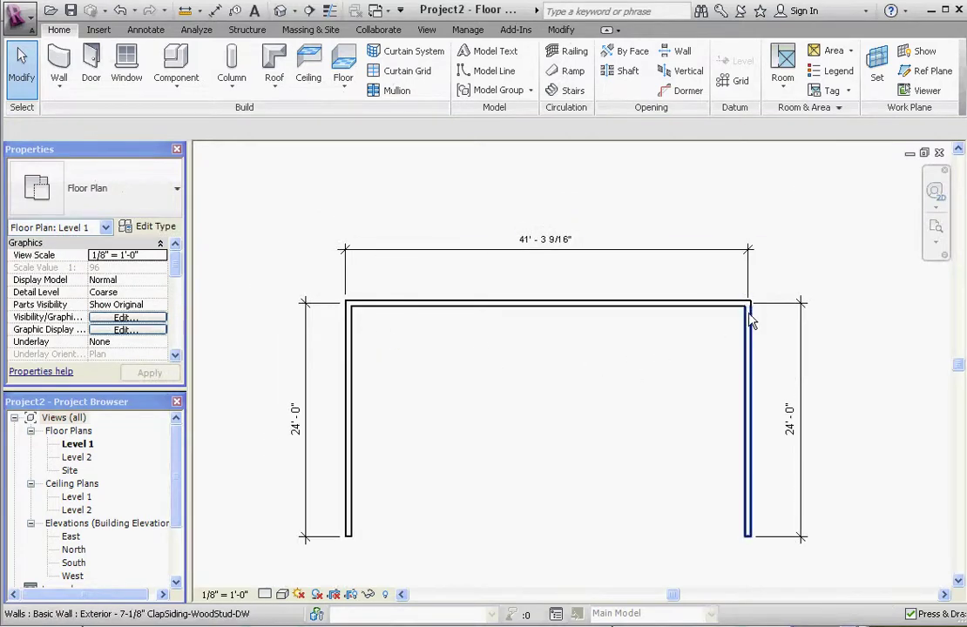
scroll(655, 338, down, 1)
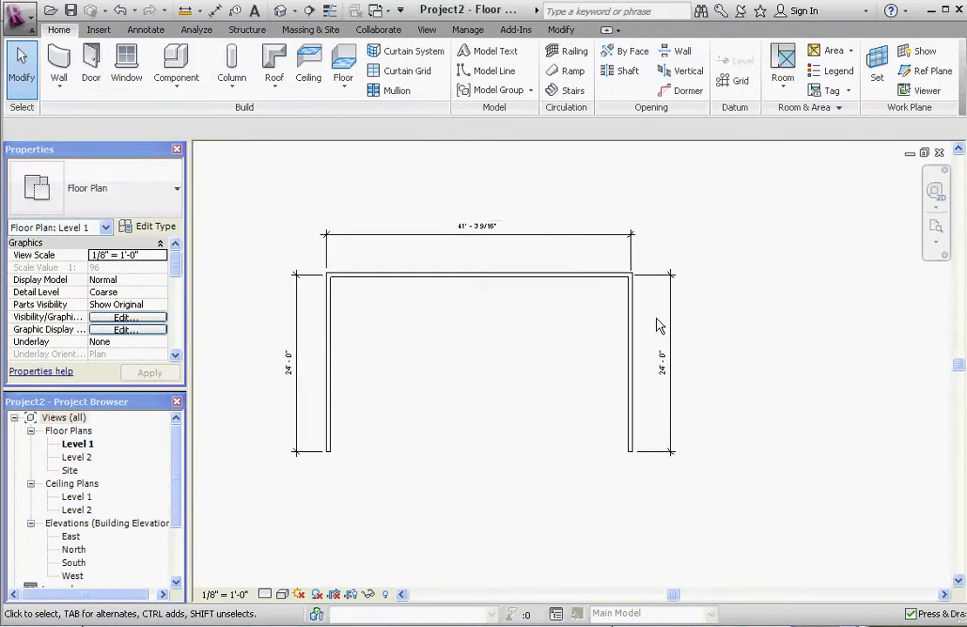
scroll(659, 315, up, 1)
scroll(669, 308, up, 2)
click(596, 201)
scroll(625, 255, up, 1)
scroll(601, 235, up, 1)
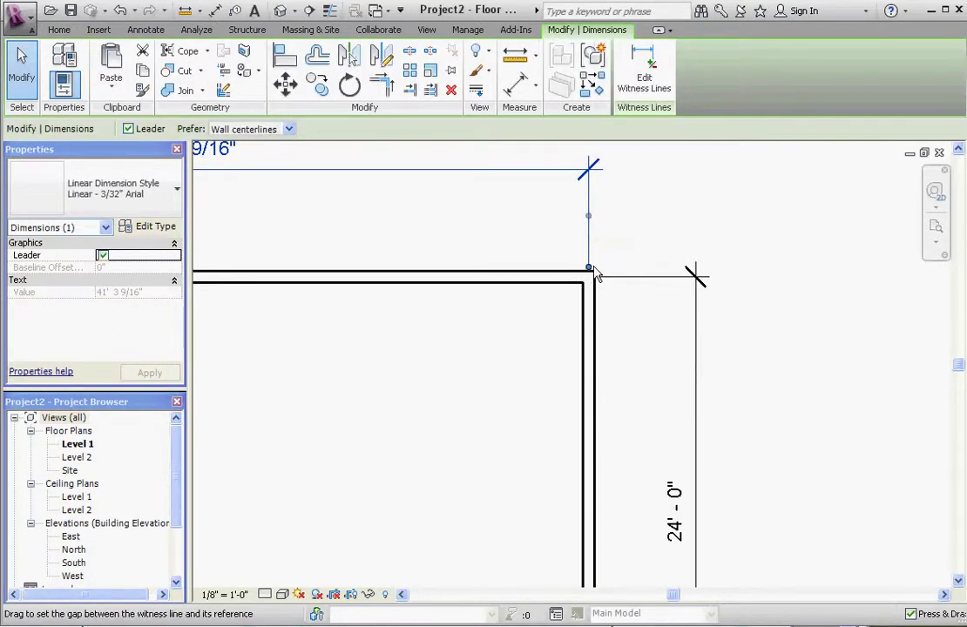
mouse_move(589, 217)
mouse_down()
mouse_move(614, 333)
mouse_move(597, 336)
mouse_up()
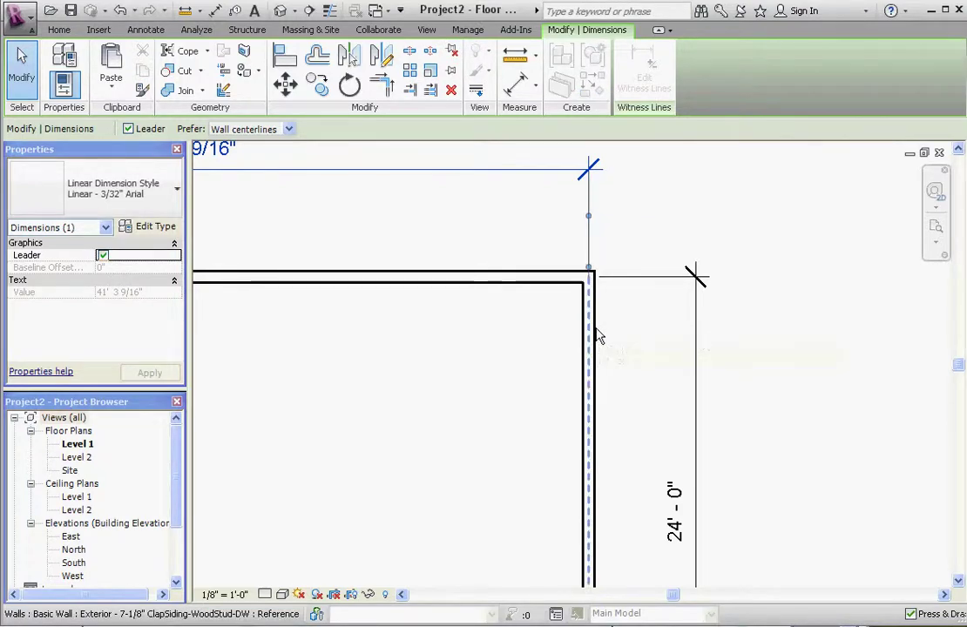
click(618, 323)
scroll(551, 269, down, 4)
scroll(544, 297, down, 1)
scroll(570, 320, up, 1)
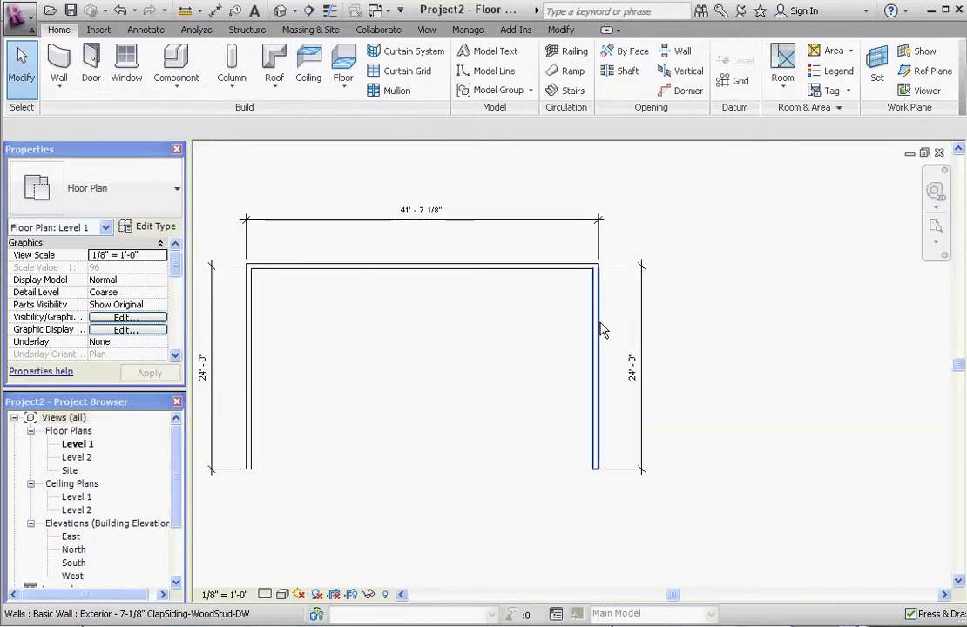
Select the left wall to review its temporary dimensions.
click(597, 335)
key(Escape)
click(253, 338)
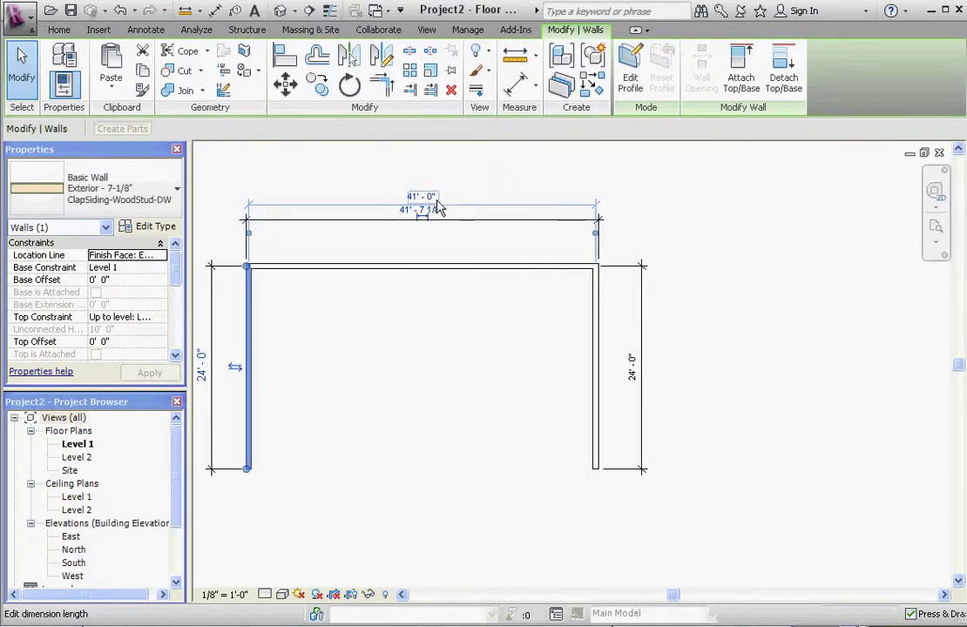
click(399, 319)
click(253, 340)
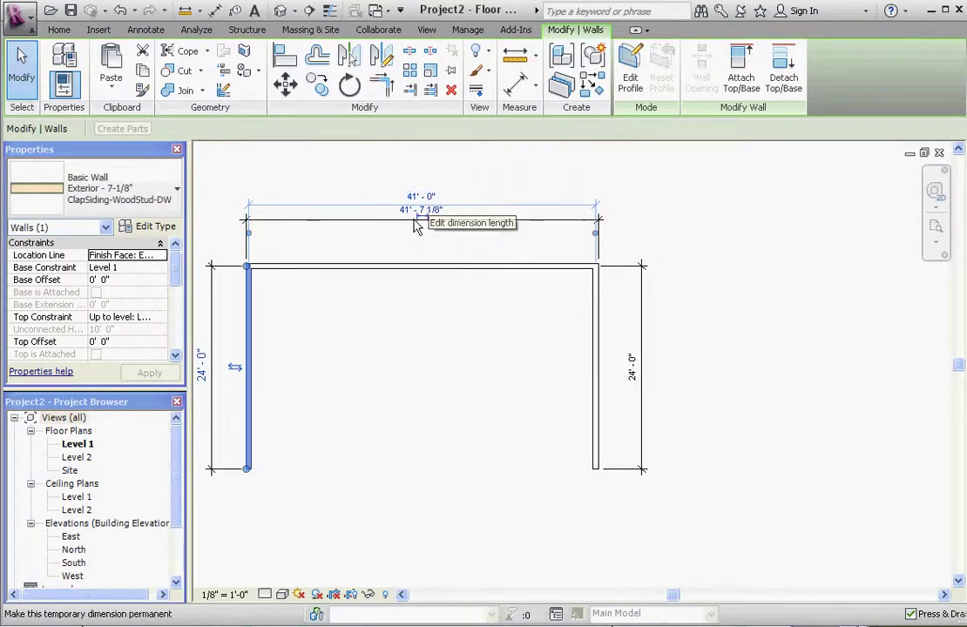
scroll(427, 213, up, 2)
scroll(427, 218, up, 2)
scroll(434, 222, up, 2)
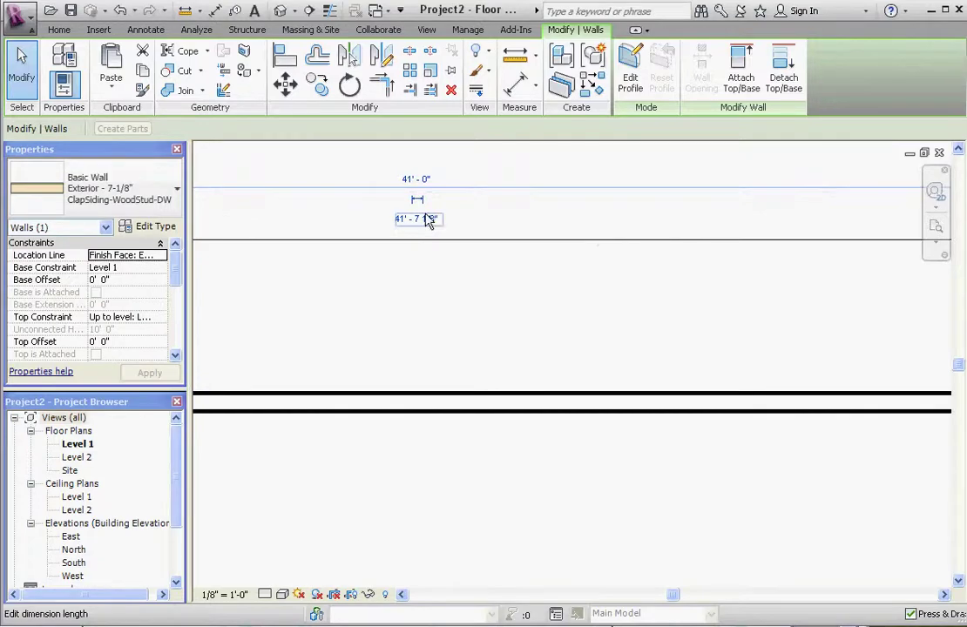
scroll(409, 228, down, 2)
scroll(417, 288, down, 2)
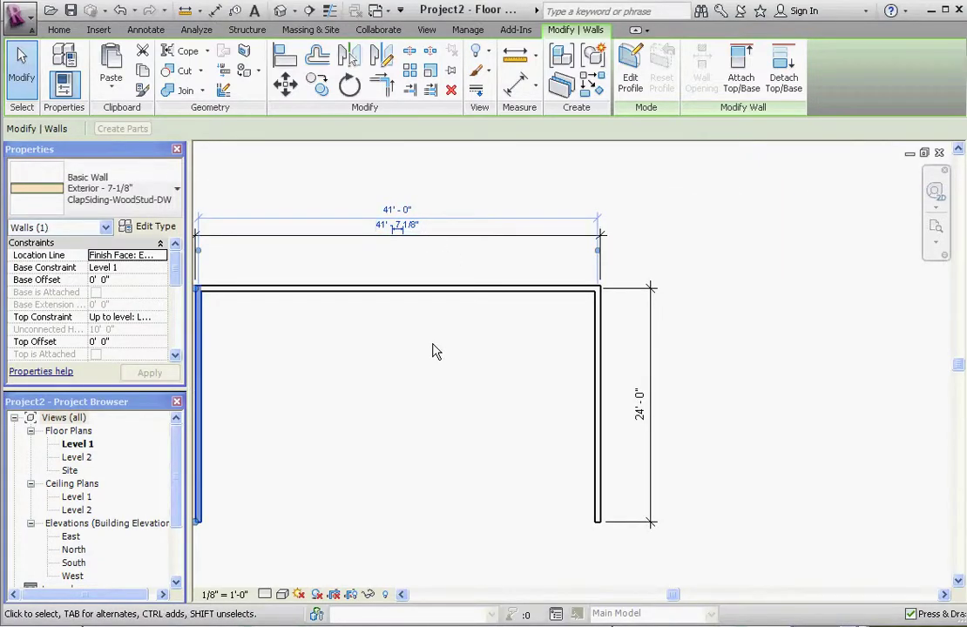
Select the right wall and open the top dimension value, leaving it unchanged.
click(560, 339)
click(594, 366)
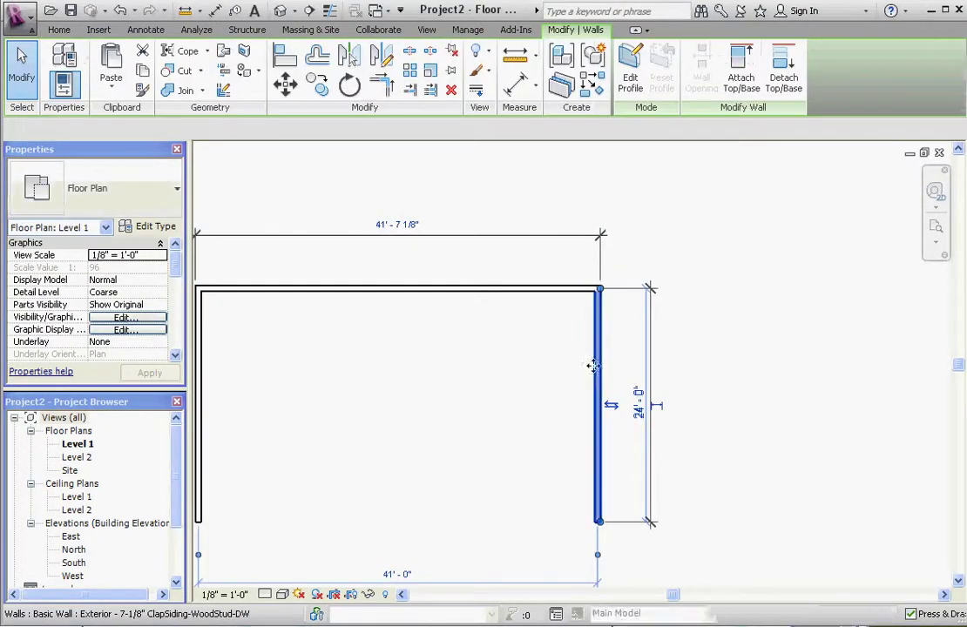
click(414, 223)
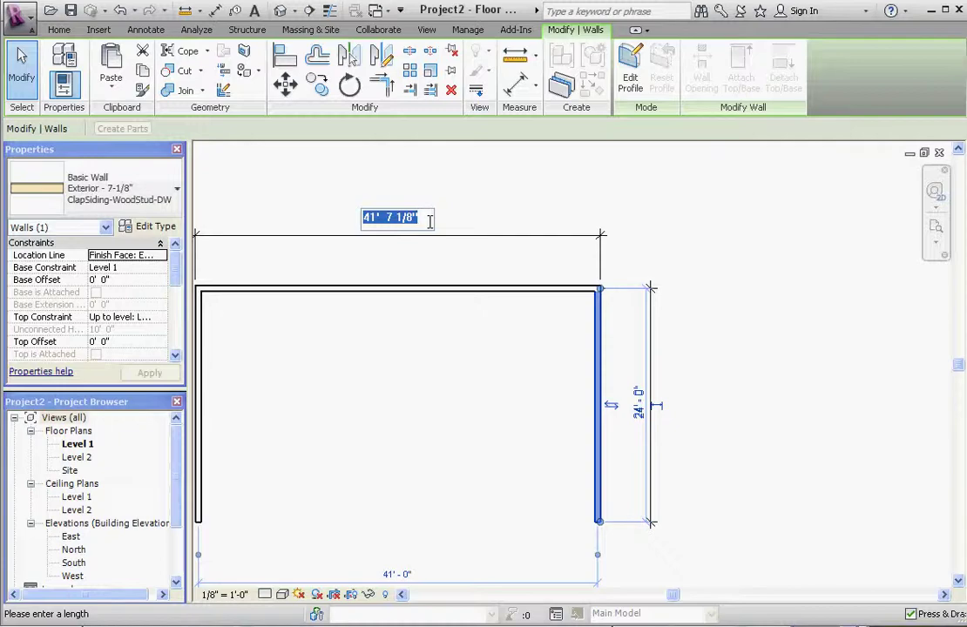
key(Return)
key(Escape)
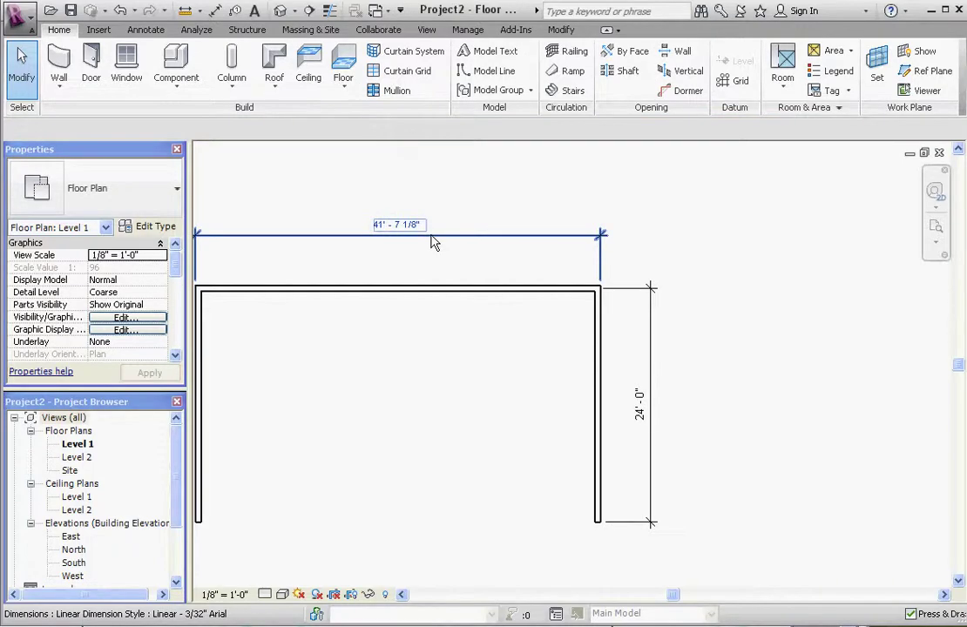
Set the top dimension to 39' with the right wall selected, shifting it inward.
click(601, 333)
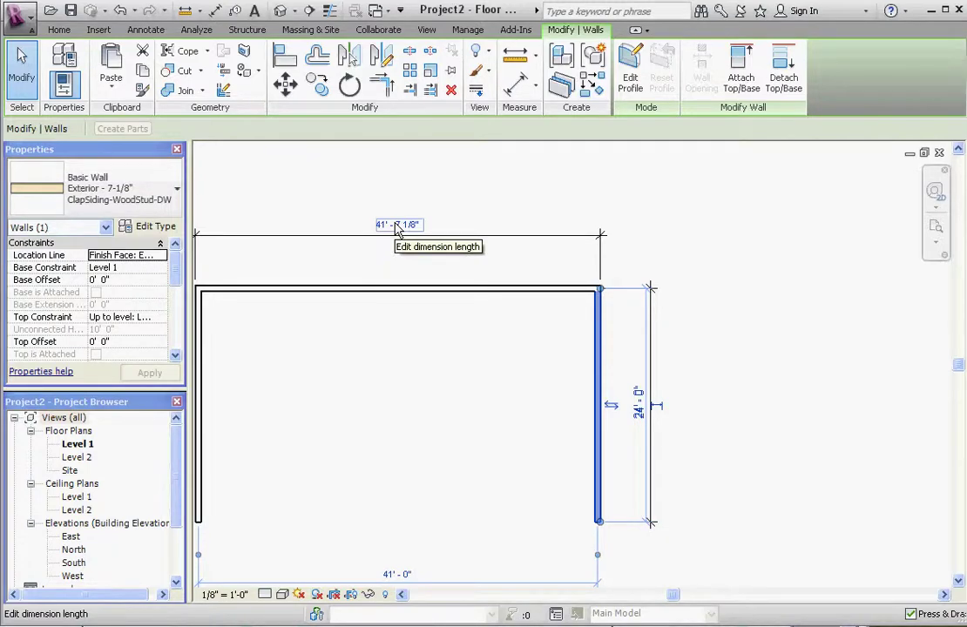
click(397, 227)
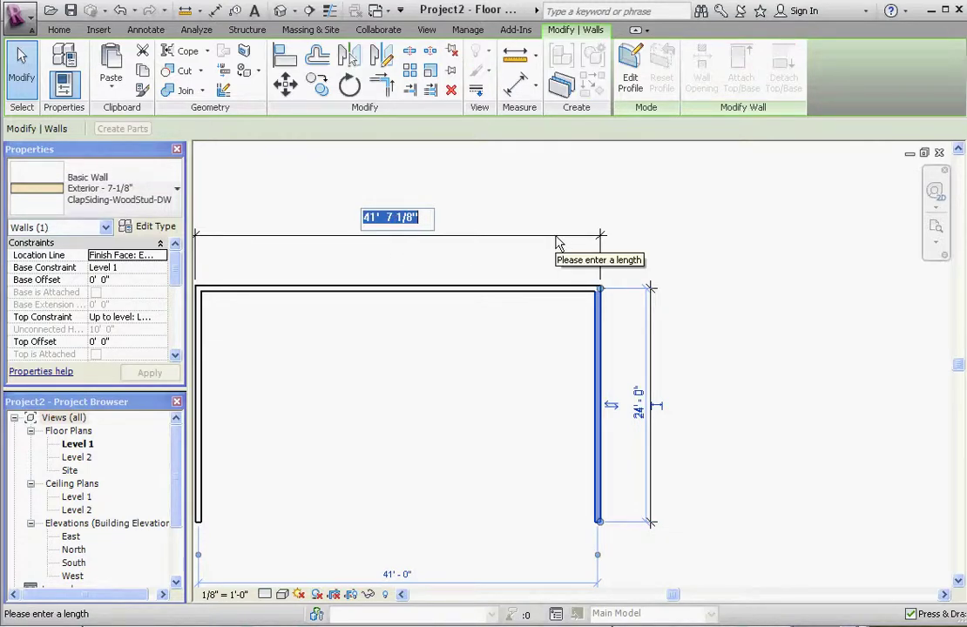
text(39)
key(Return)
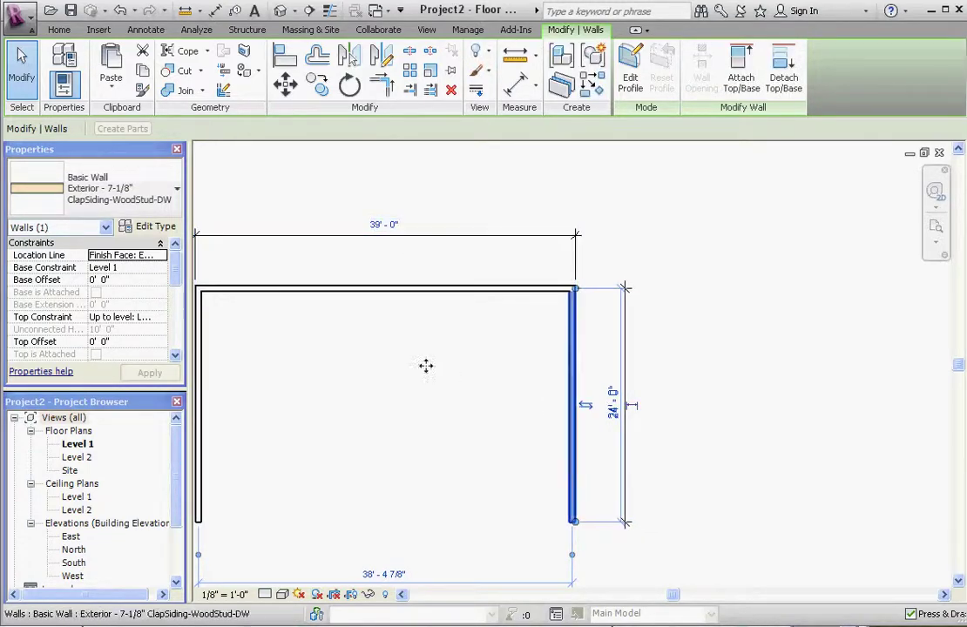
click(425, 367)
scroll(393, 328, down, 3)
scroll(514, 362, up, 2)
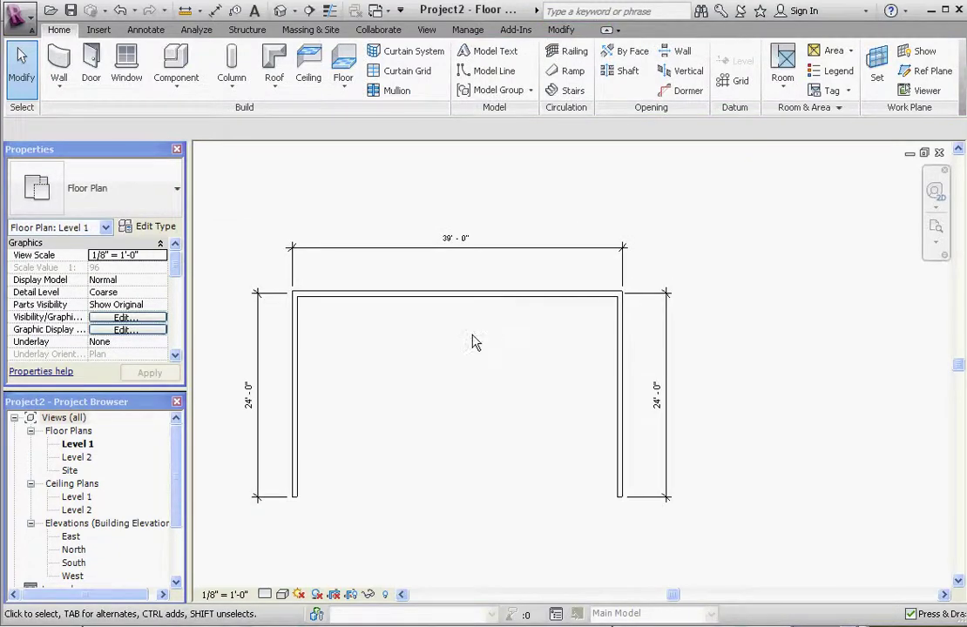
scroll(463, 343, up, 2)
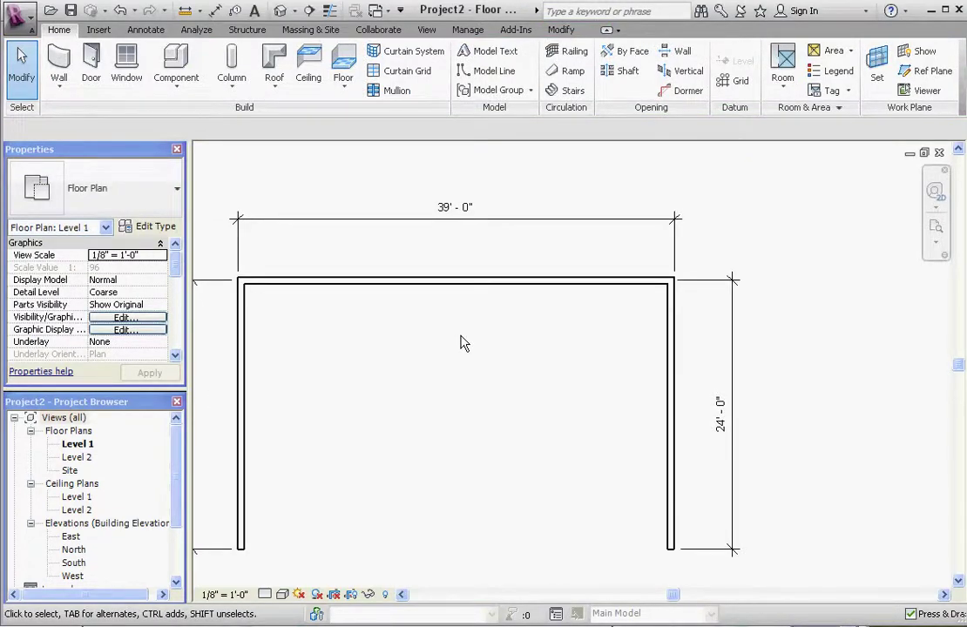
scroll(534, 359, down, 1)
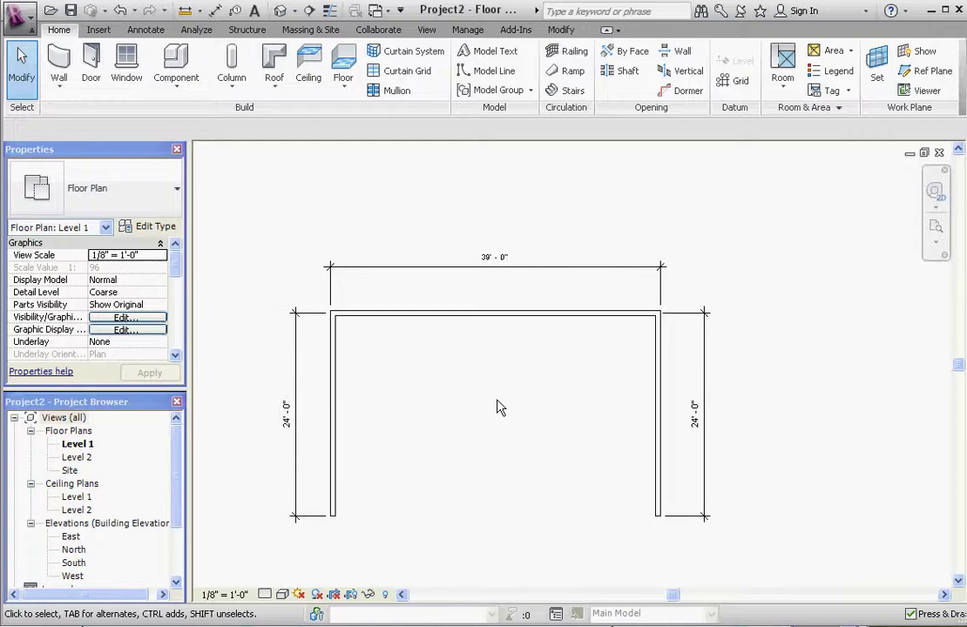